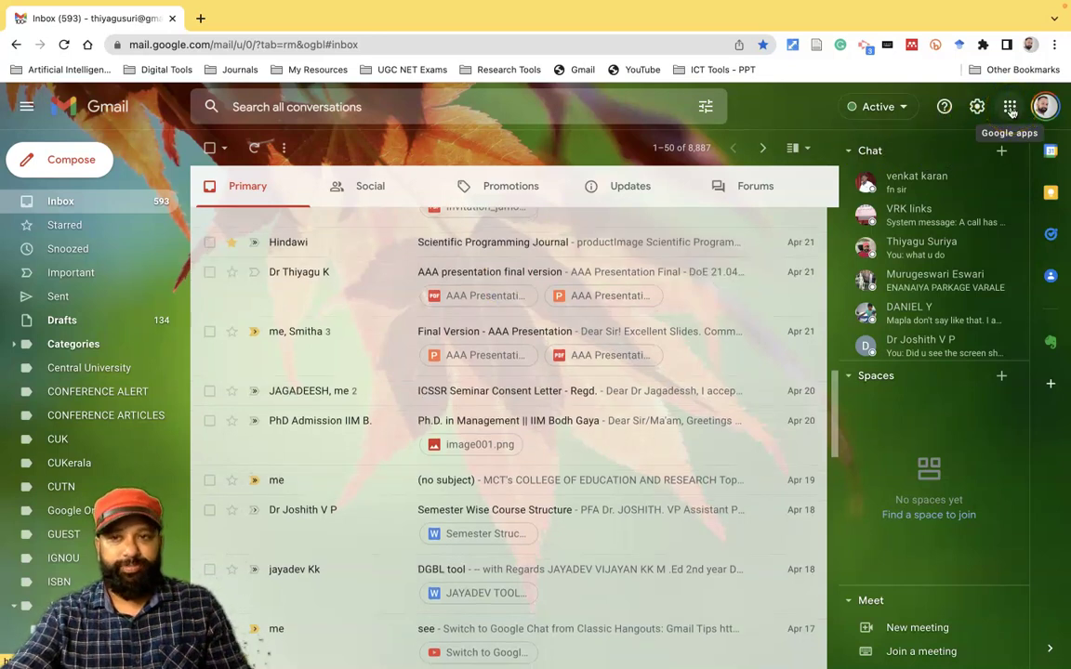
- Launch Google Slides in a new tab from Gmail's Google apps launcher
click(1010, 109)
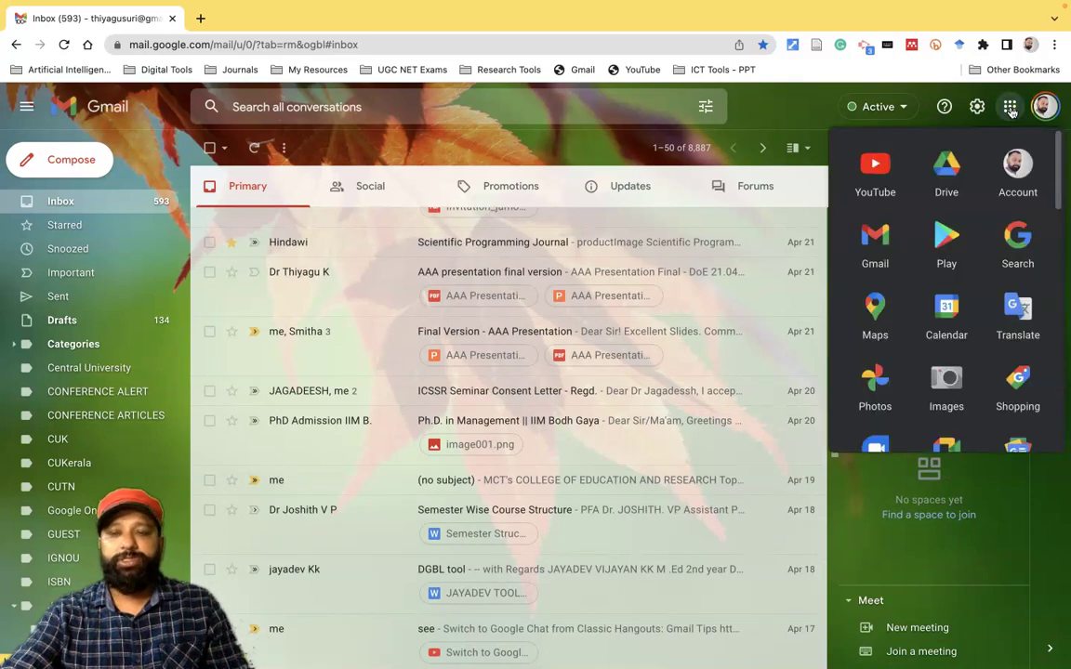
drag(1057, 139, 1057, 279)
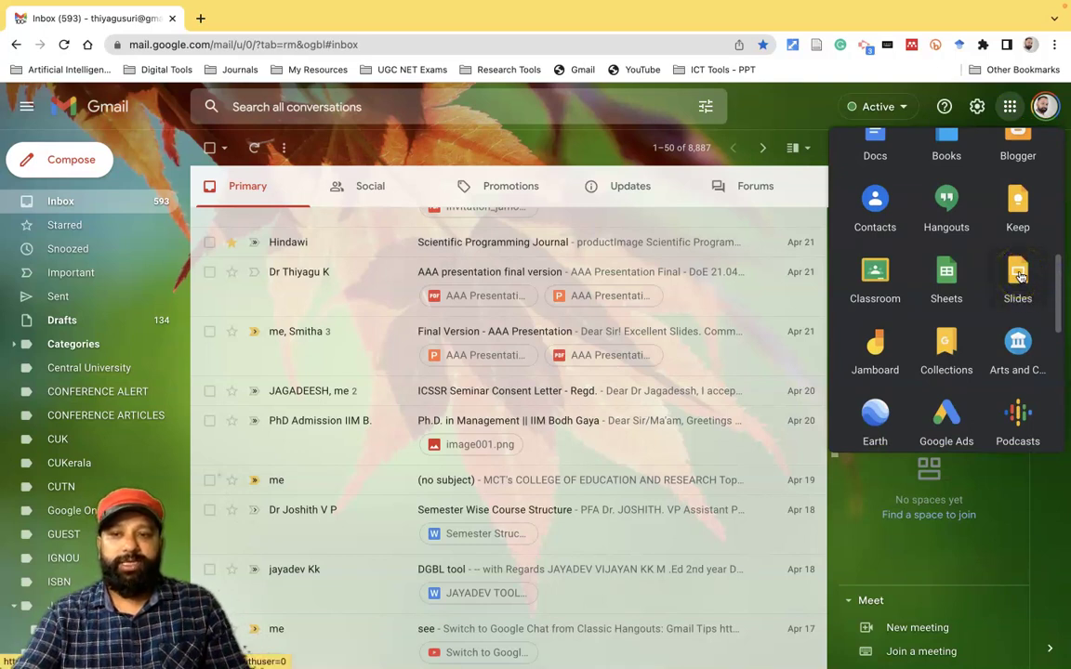
click(1020, 276)
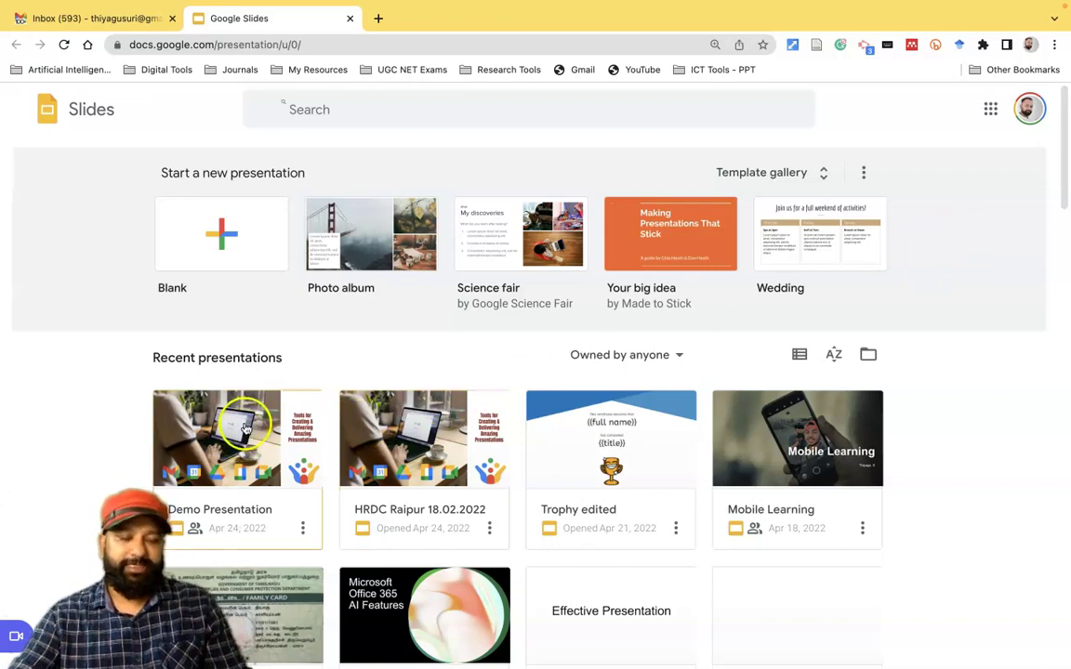
- Scroll the Slides home page to find Demo Presentation under recent presentations
scroll(244, 433, down, 1)
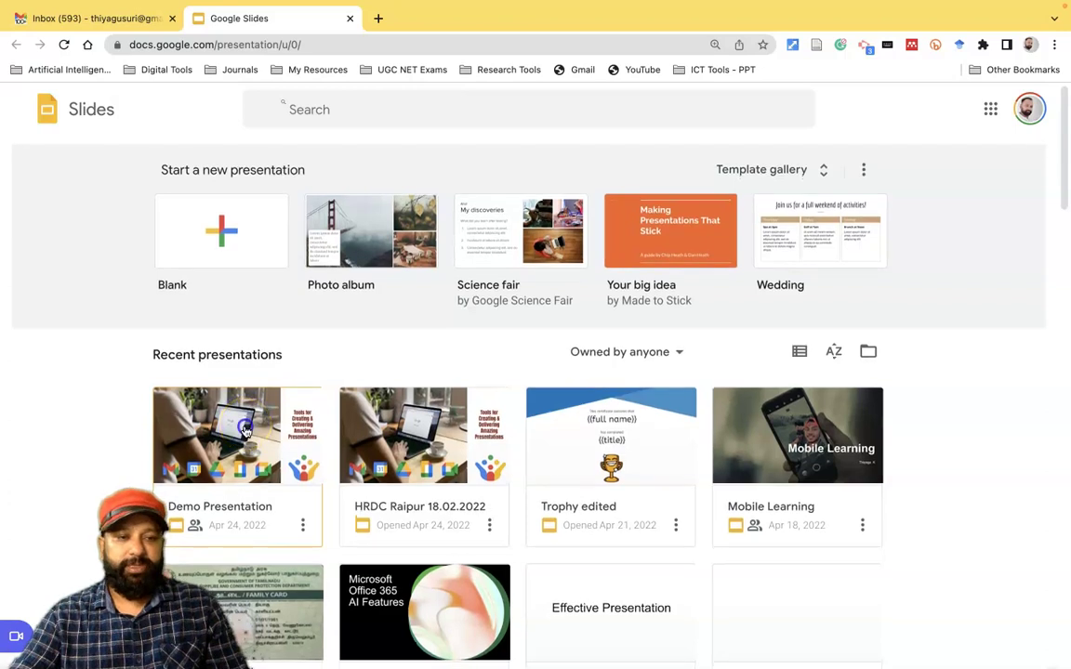
- Open the Demo Presentation deck from the recent presentations list
click(246, 427)
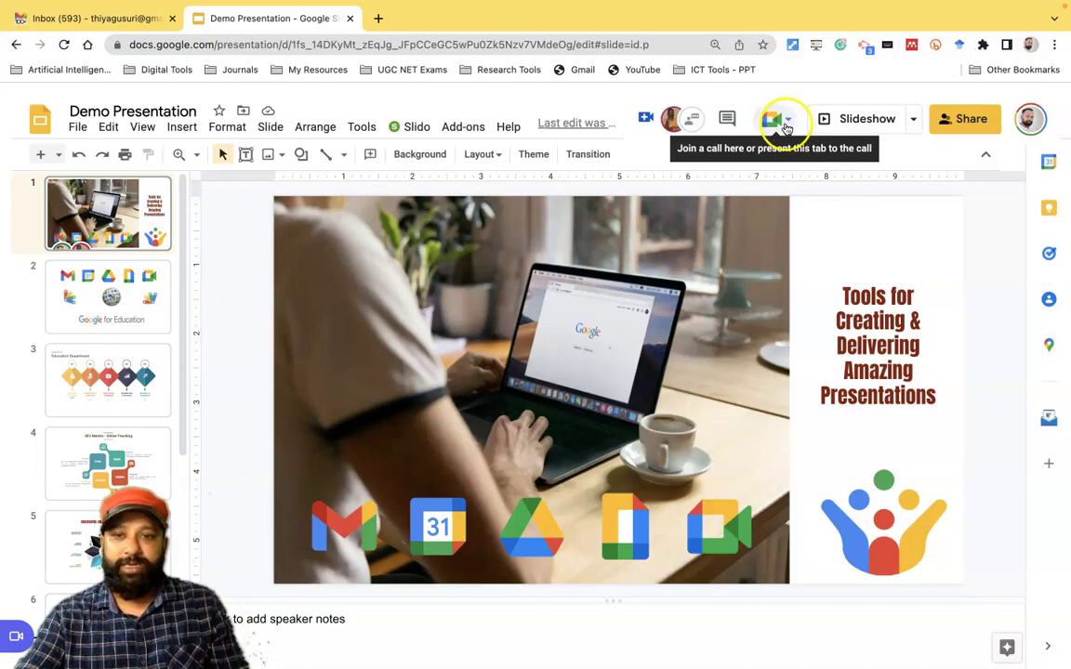
- Start a new Google Meet meeting from the toolbar Meet button, retrying after the first attempt
click(785, 123)
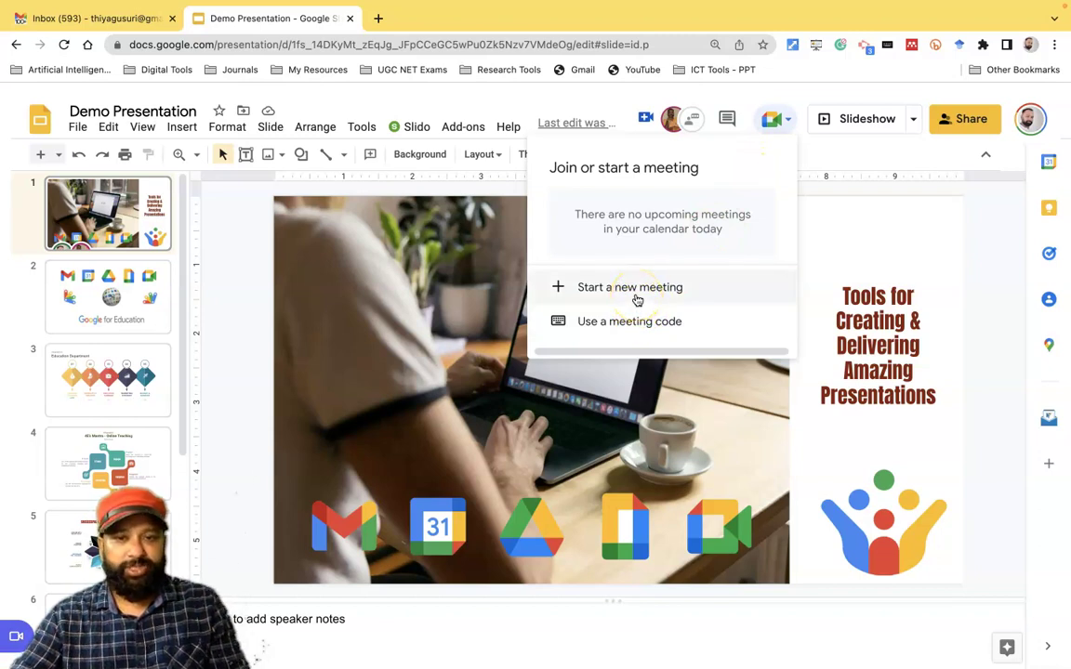
click(632, 321)
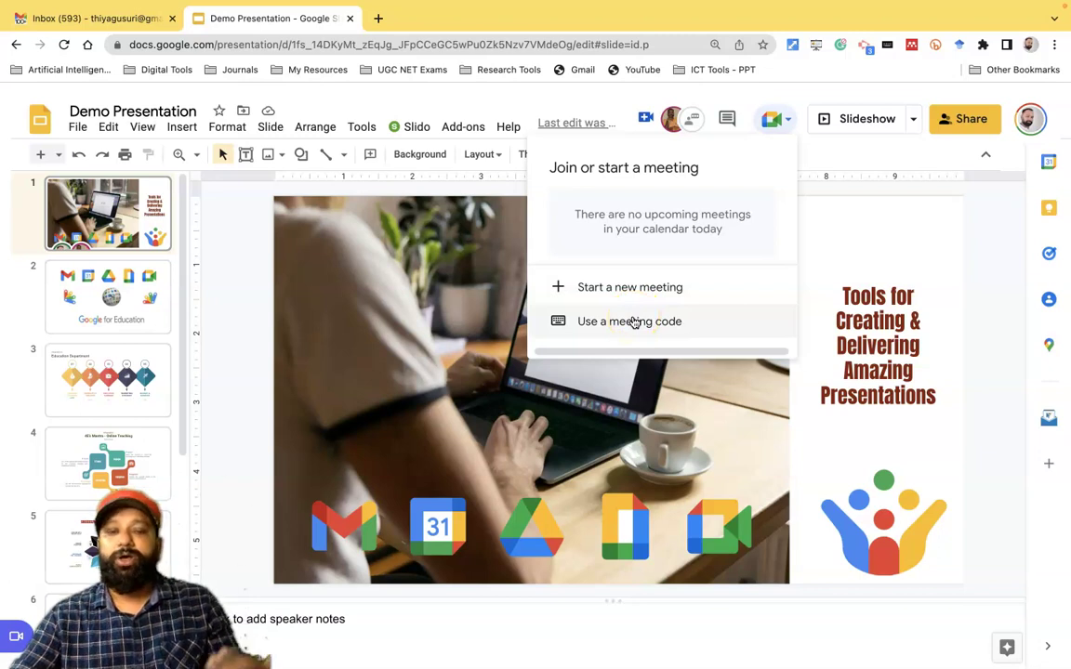
click(776, 133)
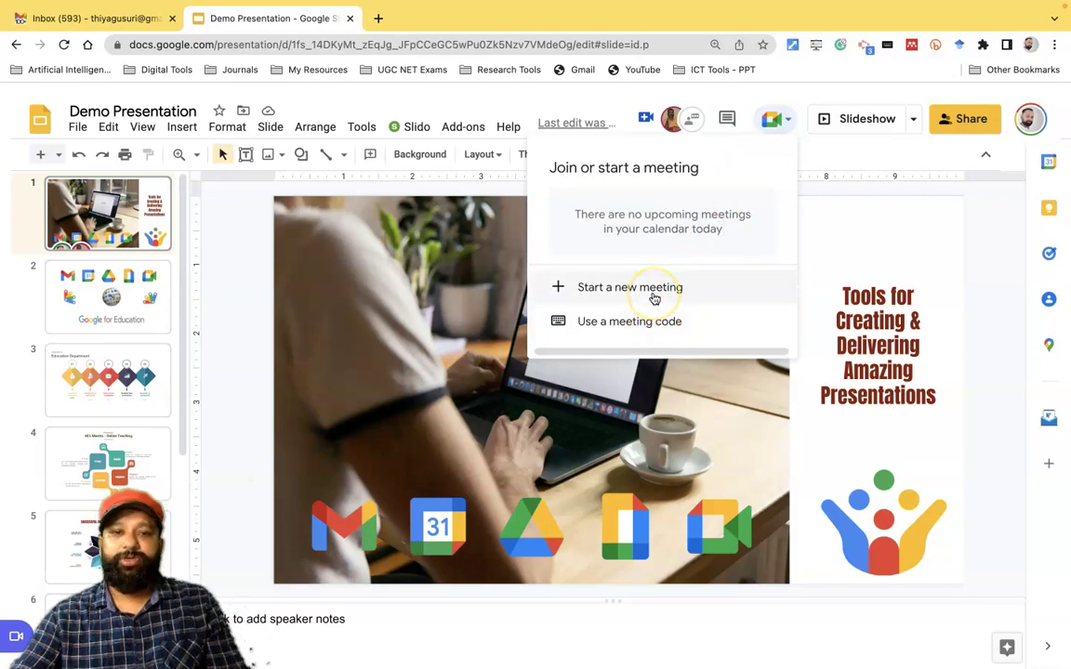
click(654, 296)
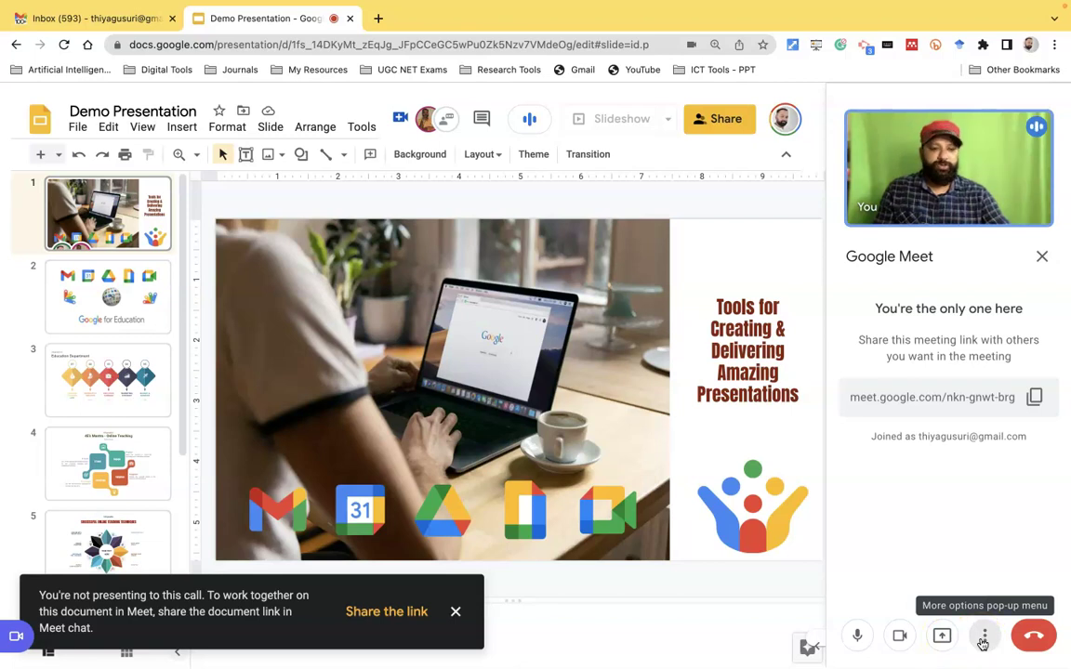
- Open the Meet panel's More options menu, then close it again
click(983, 640)
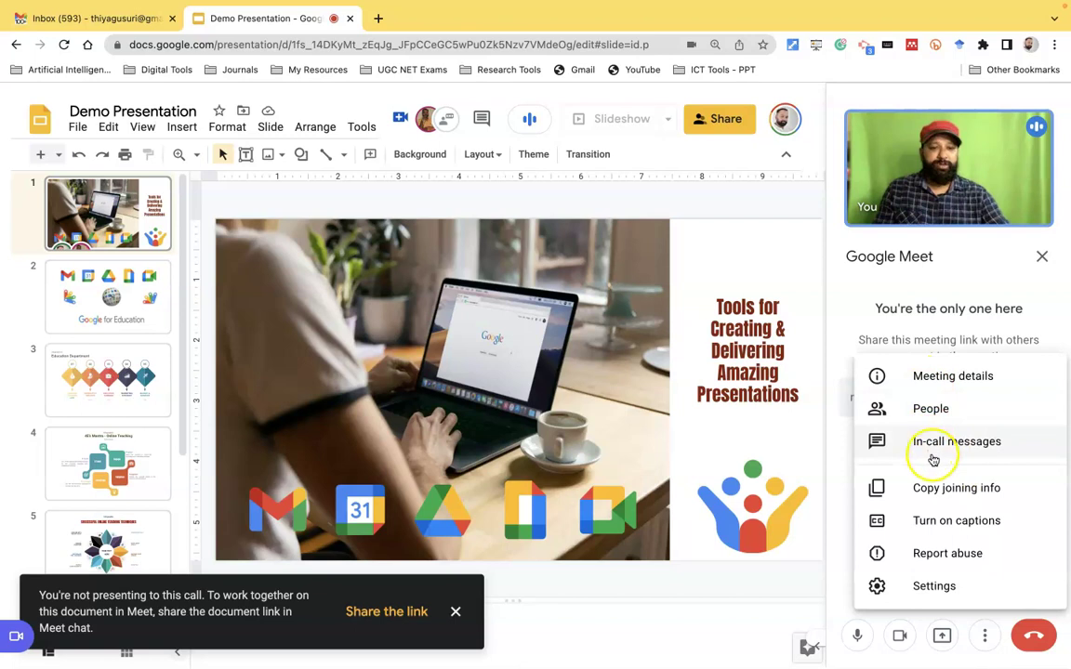
click(839, 548)
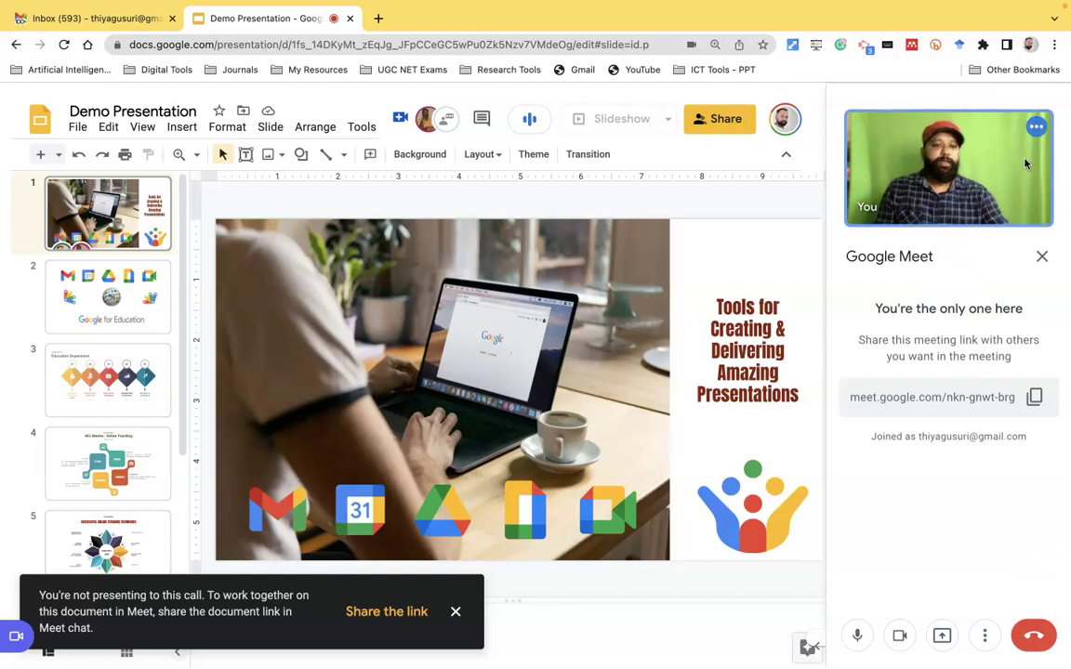
- View the collaborator's profile card from the header avatar while awaiting a join request
click(426, 123)
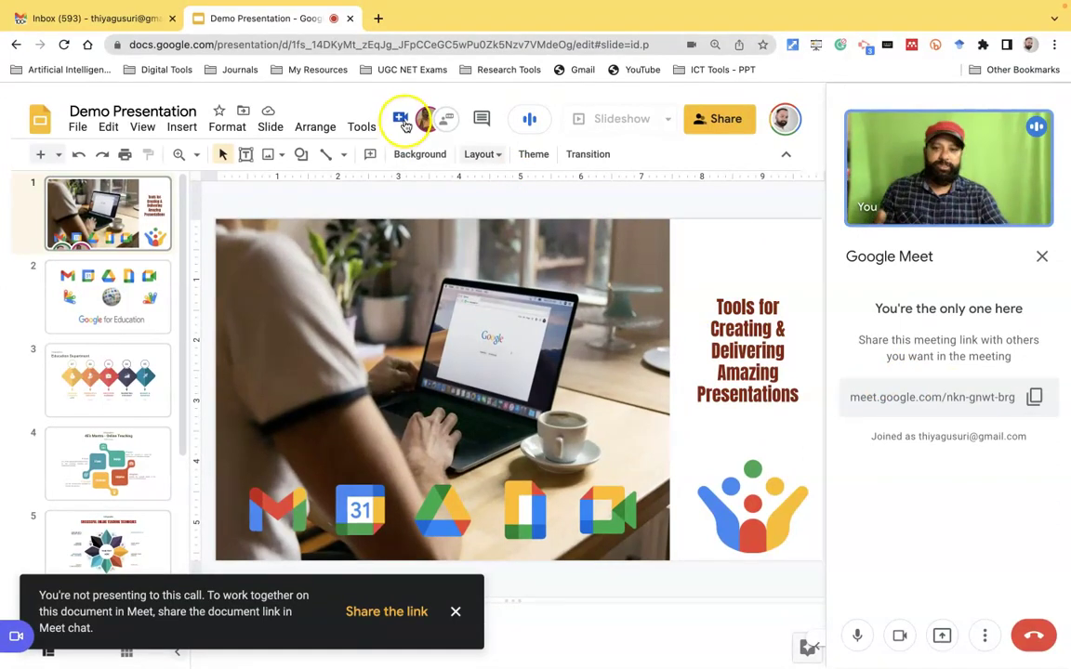
click(424, 126)
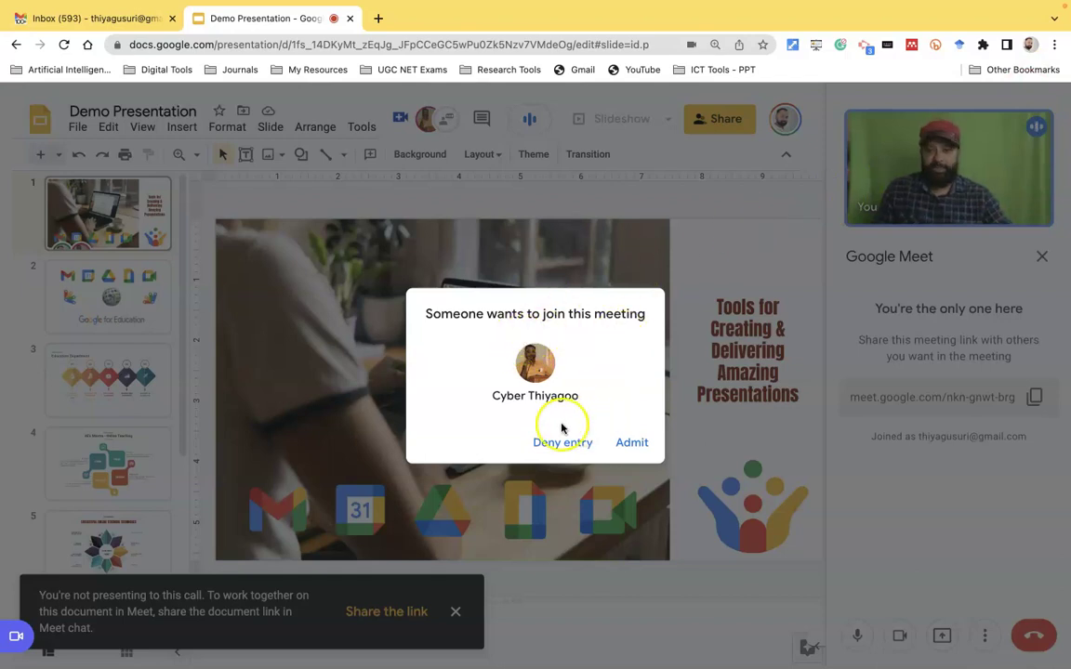
- Admit the waiting participant into the call and dismiss the presenting-this-tab tip
click(632, 444)
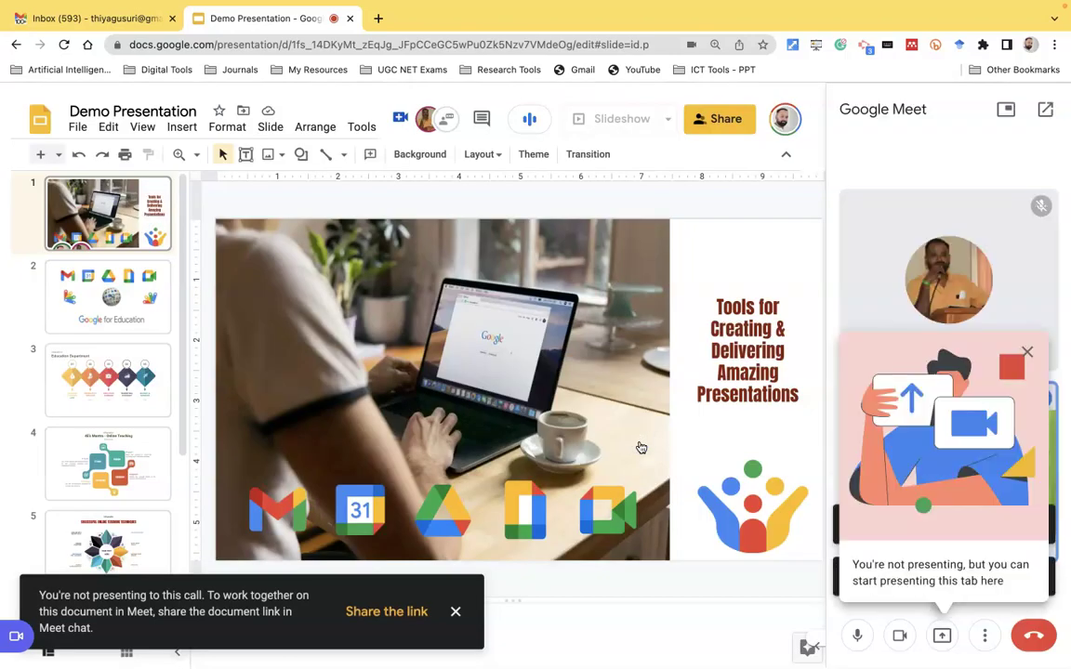
click(1029, 354)
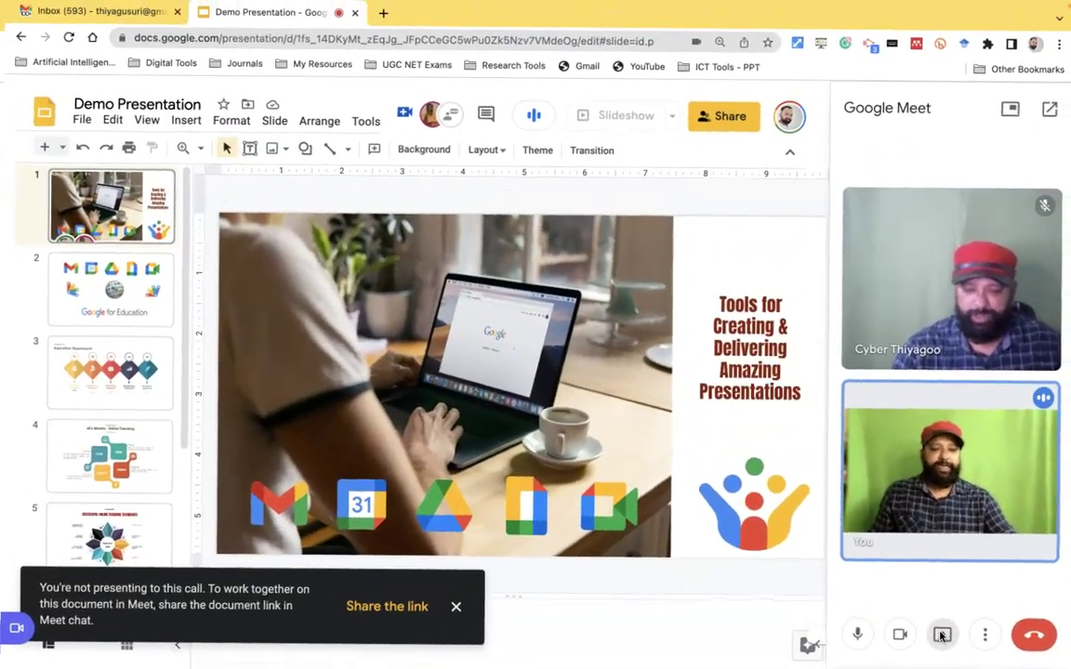
- Present to the call by sharing This Tab, after previewing other tab and entire-screen options
click(941, 635)
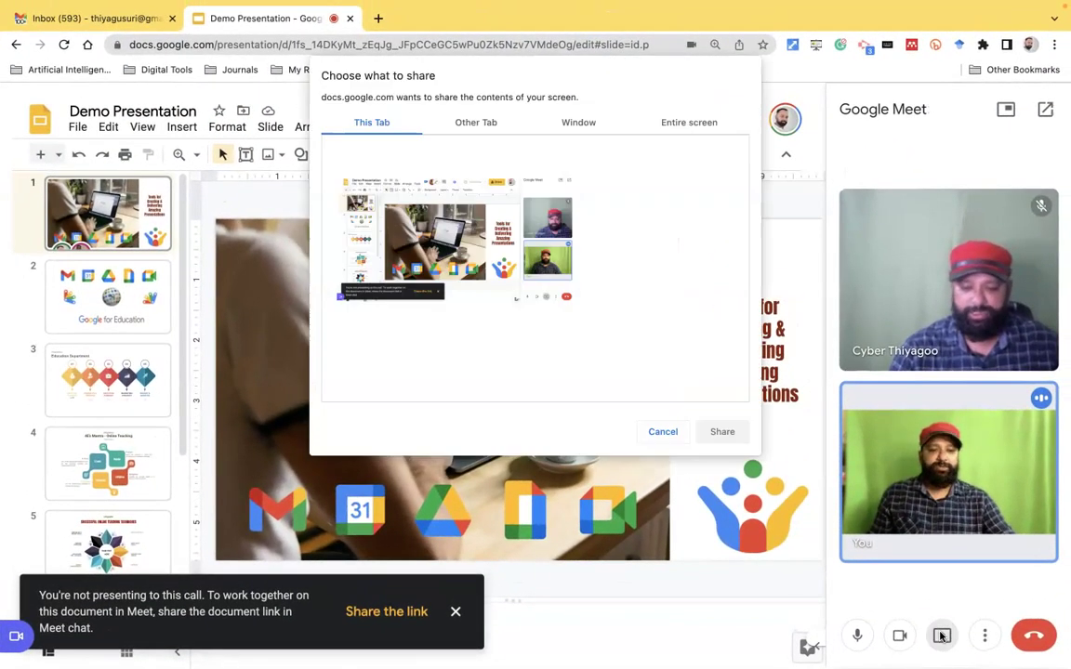
click(474, 124)
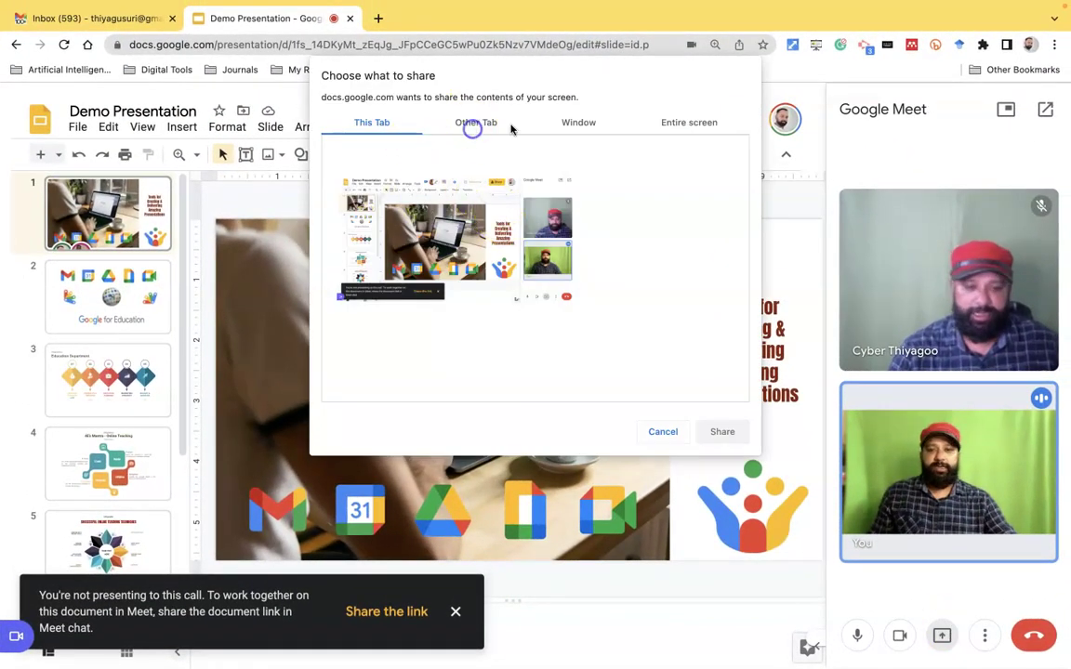
click(693, 123)
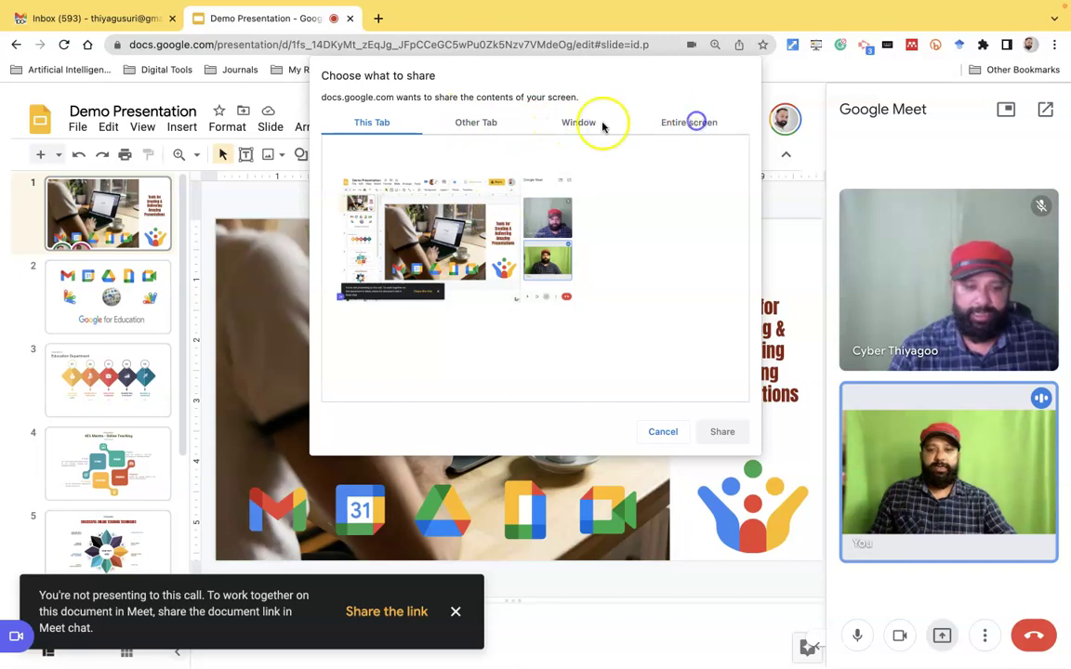
click(365, 124)
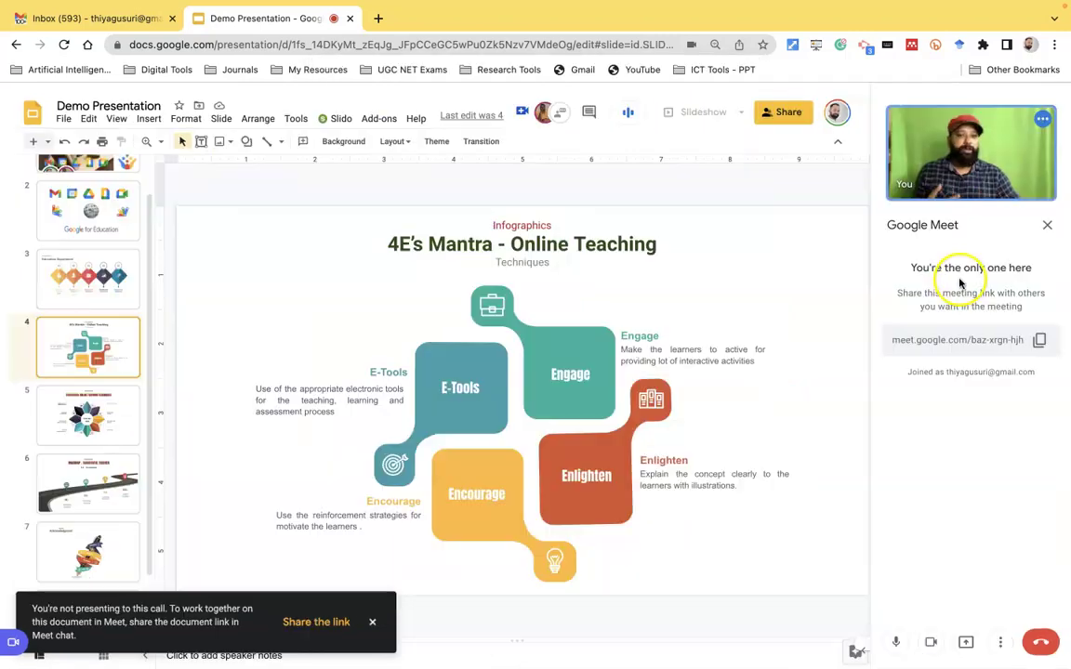